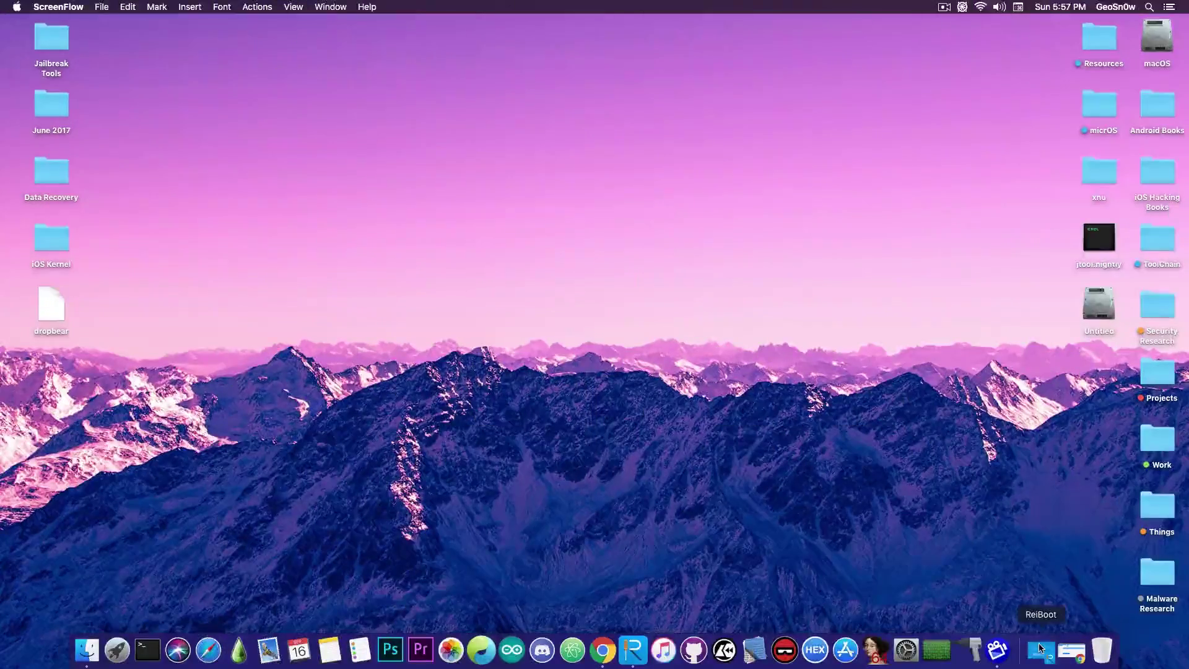
Look at ReiBoot's OS repair page, then select the signed iOS 11.4.1 firmware on ipsw.me.
click(1041, 650)
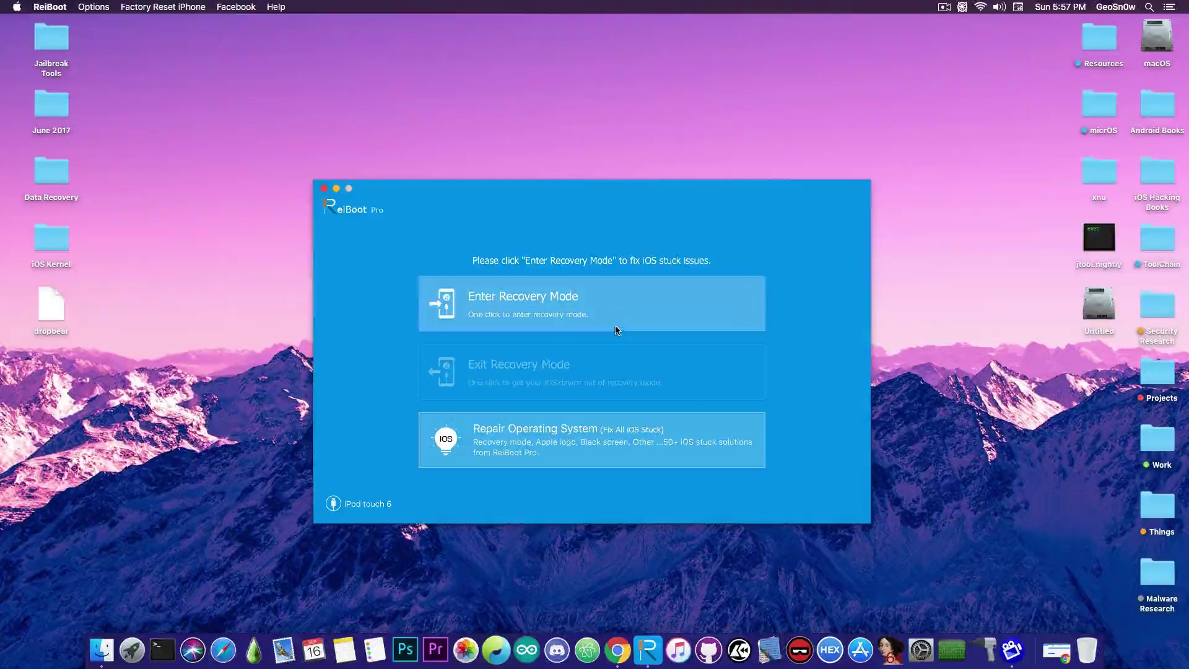
click(582, 441)
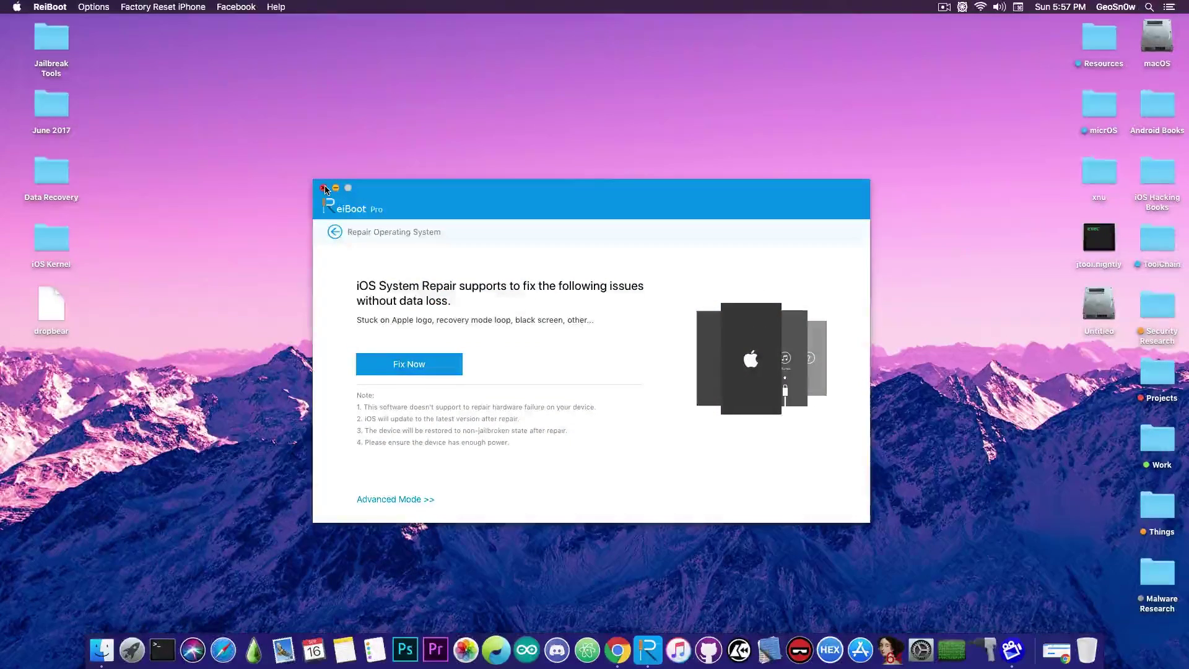
key(super+h)
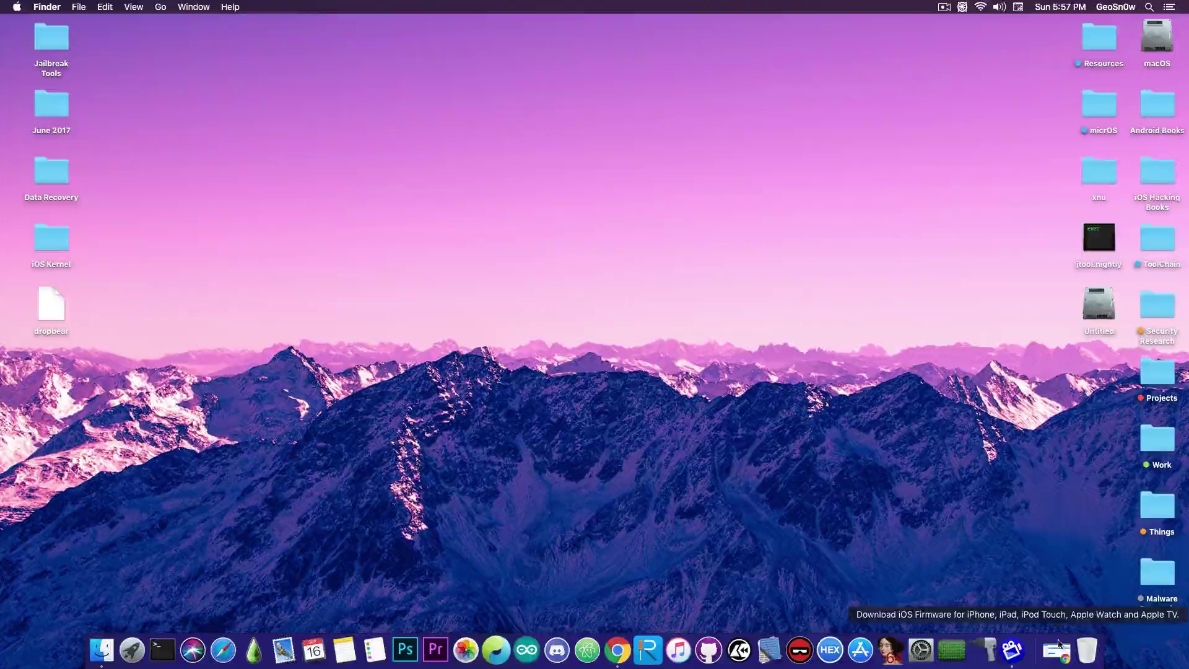
click(1056, 650)
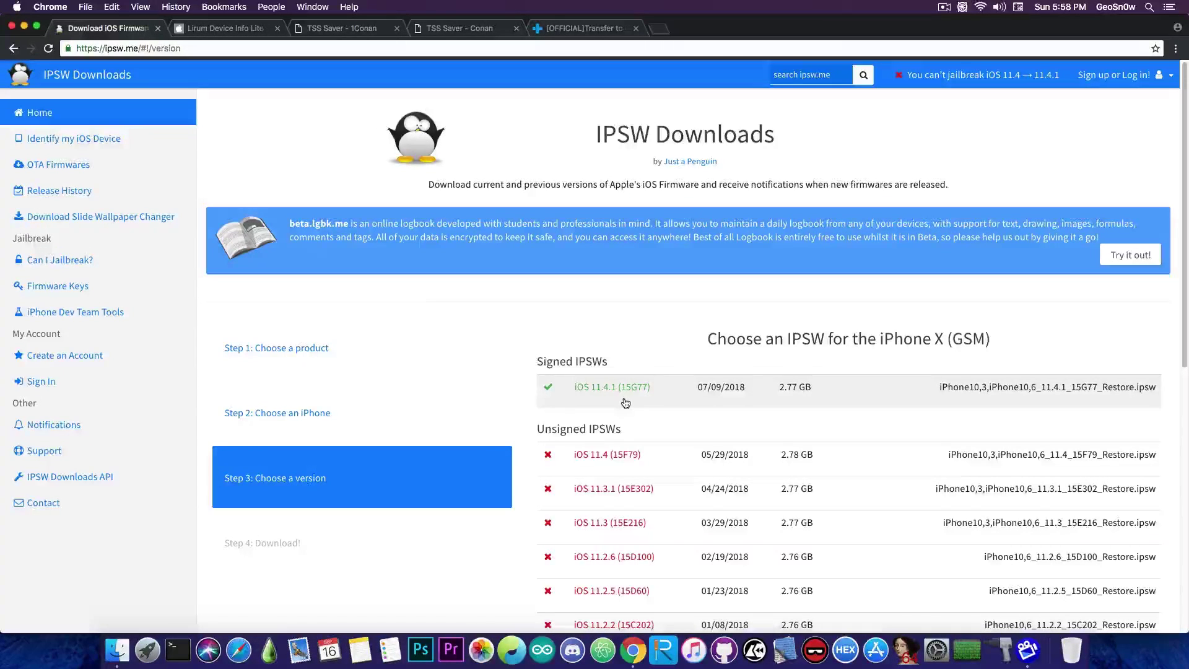
click(625, 404)
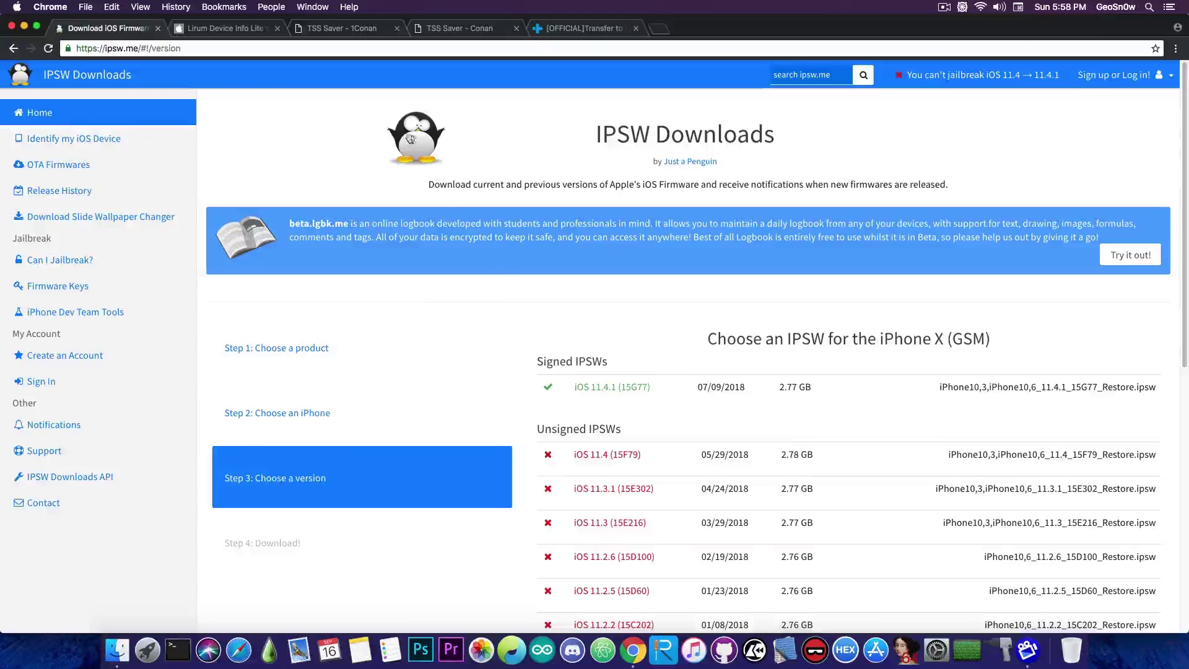
On the TSS Saver form, set the Identifier model to iPhone SE.
click(353, 28)
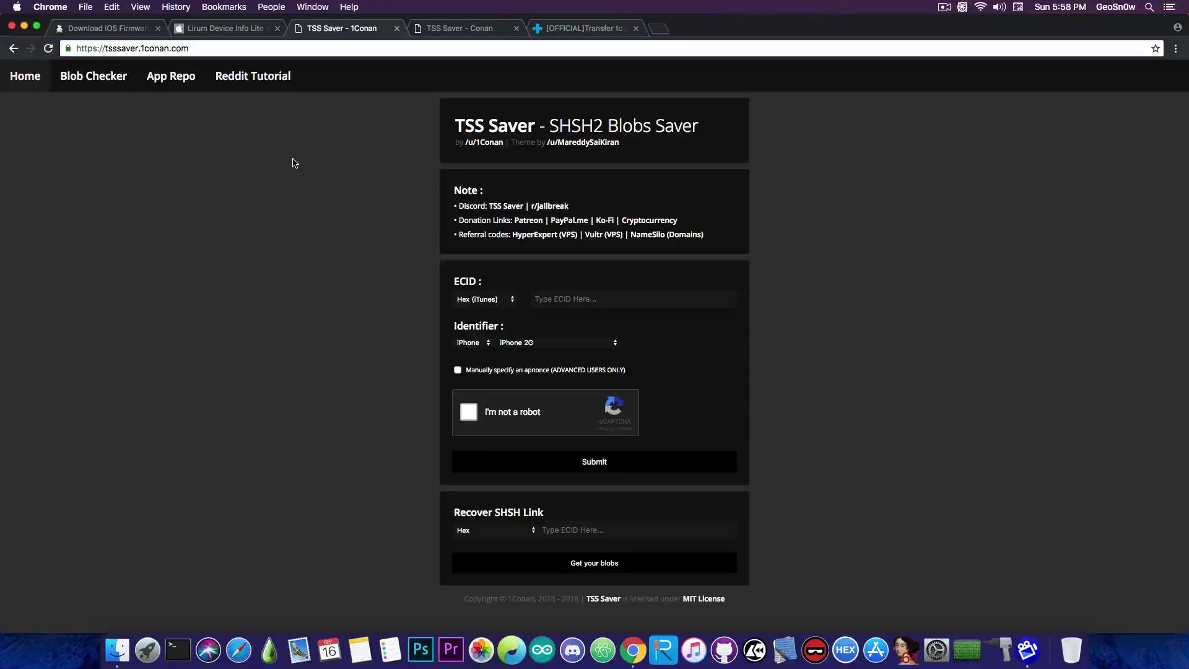
click(545, 344)
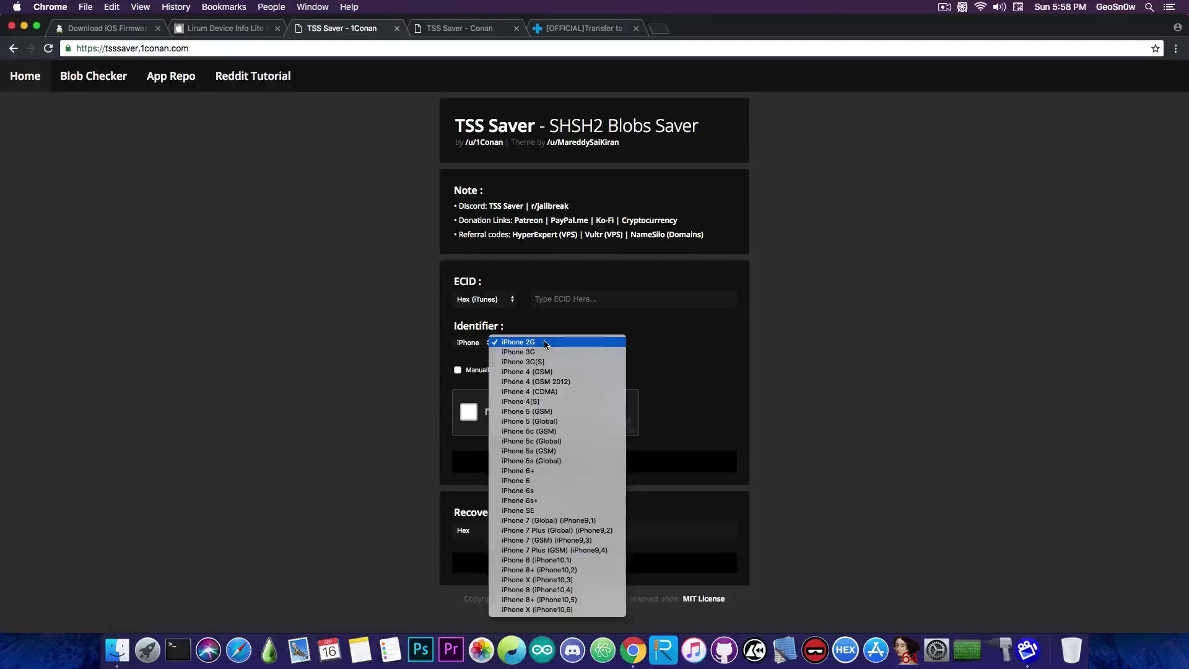
click(571, 513)
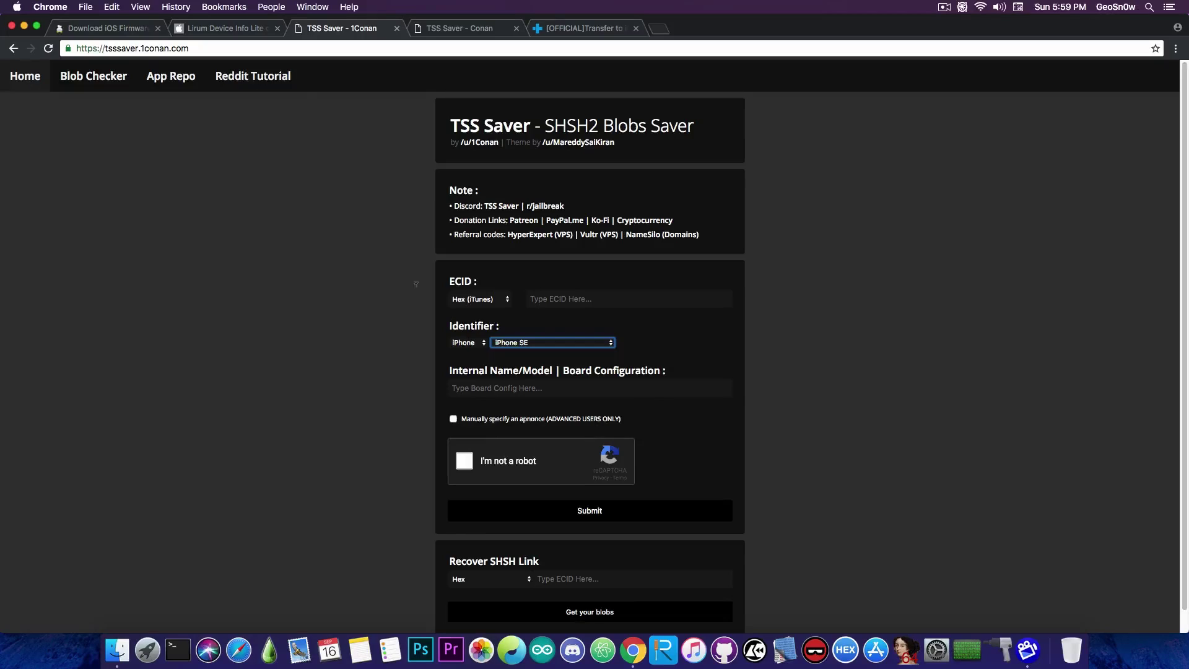
click(223, 28)
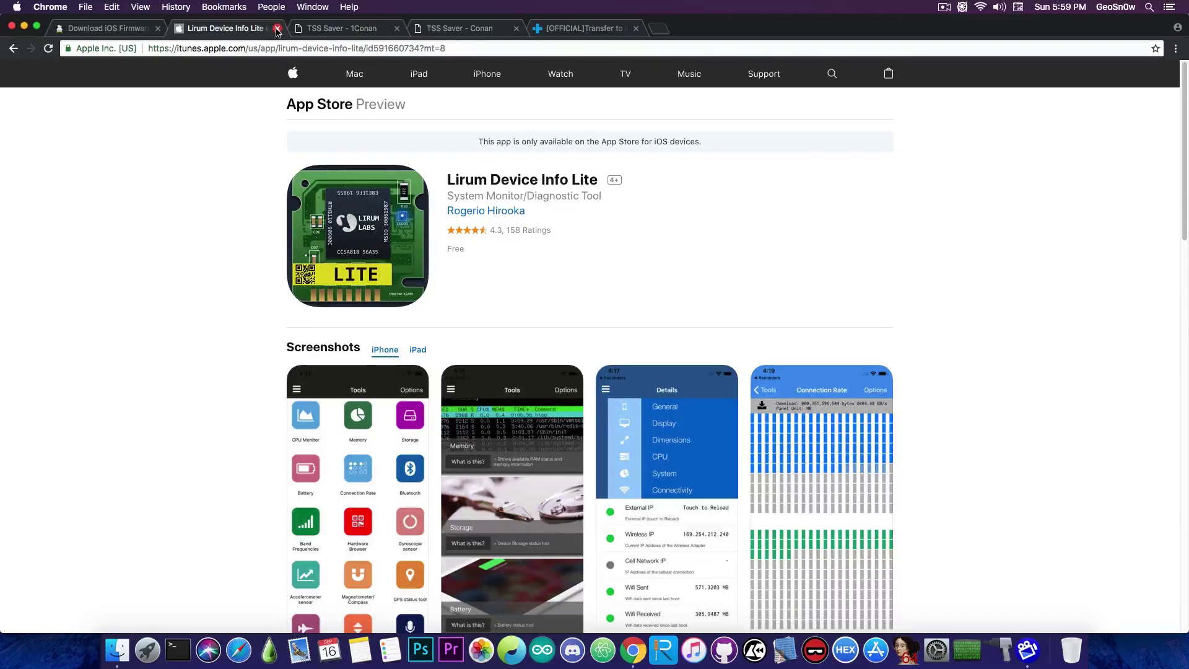
click(351, 32)
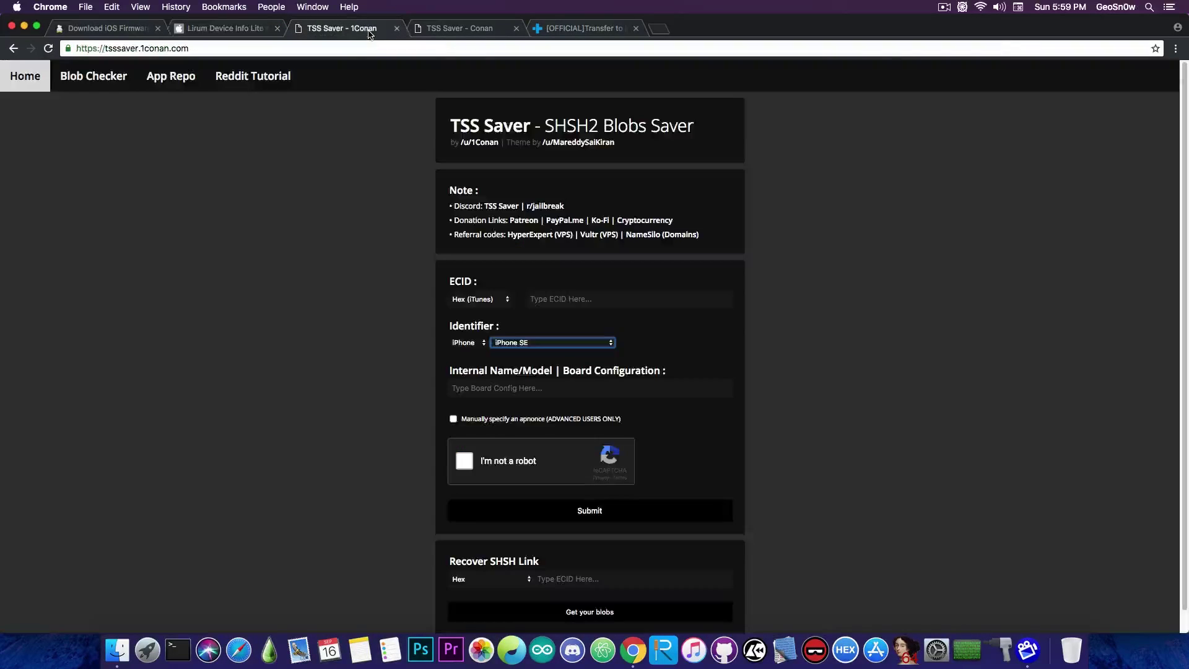
click(486, 389)
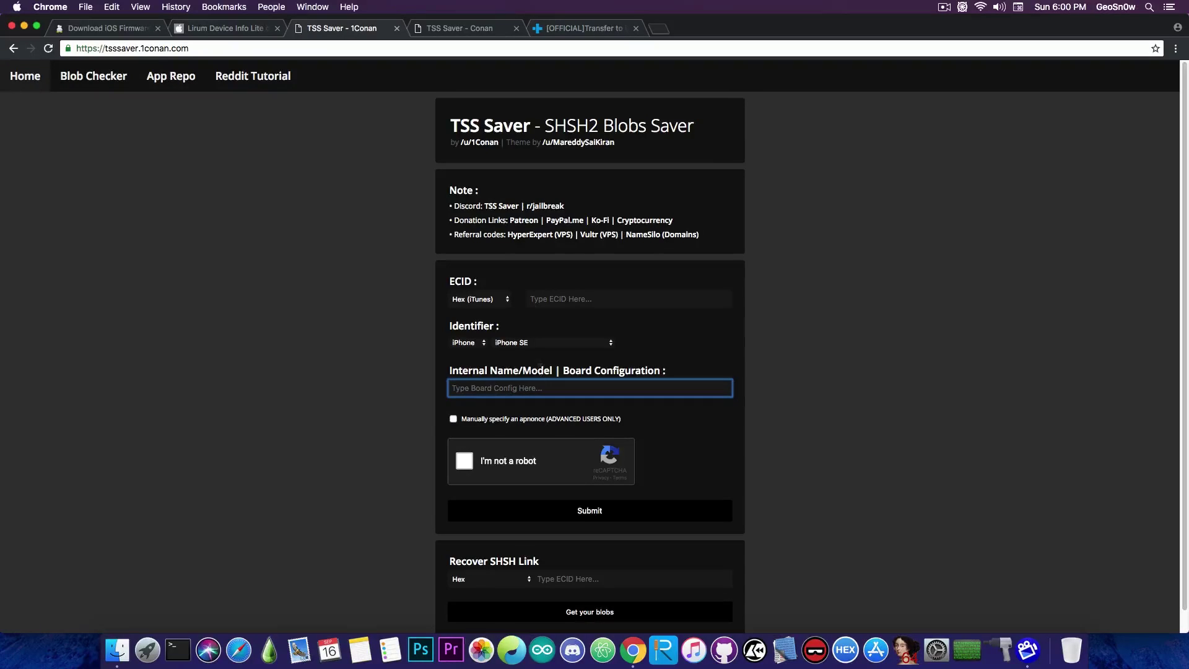
Change the Identifier device type from iPhone to iPod and the model to iPod touch 6.
click(540, 348)
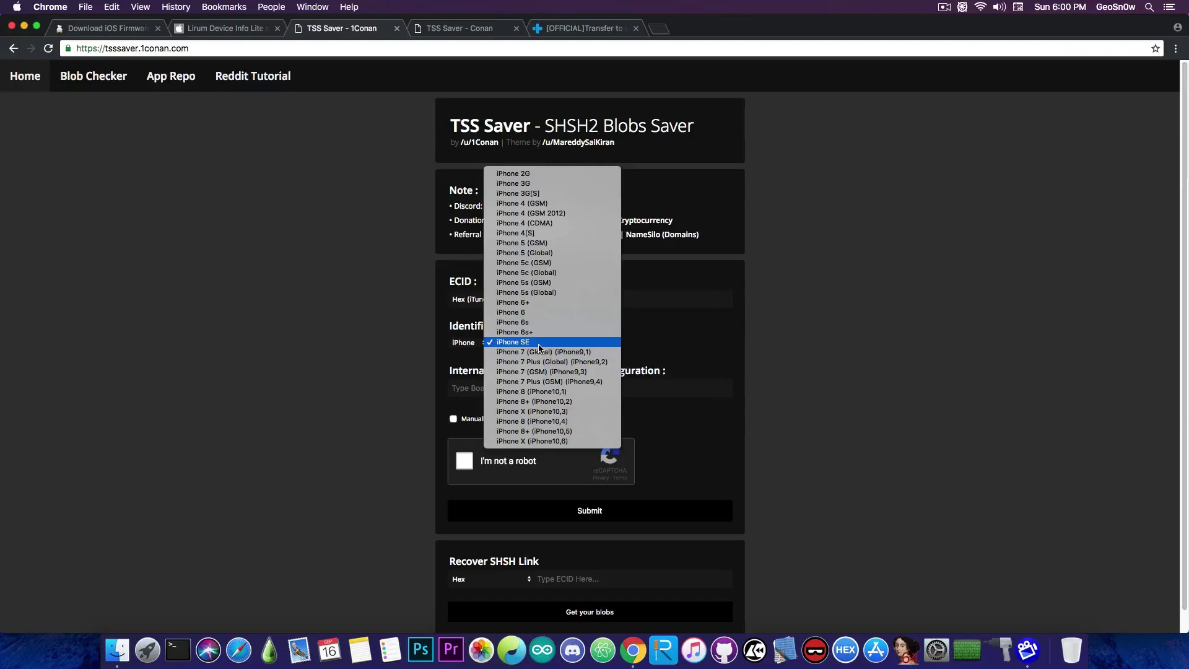
click(396, 360)
click(464, 343)
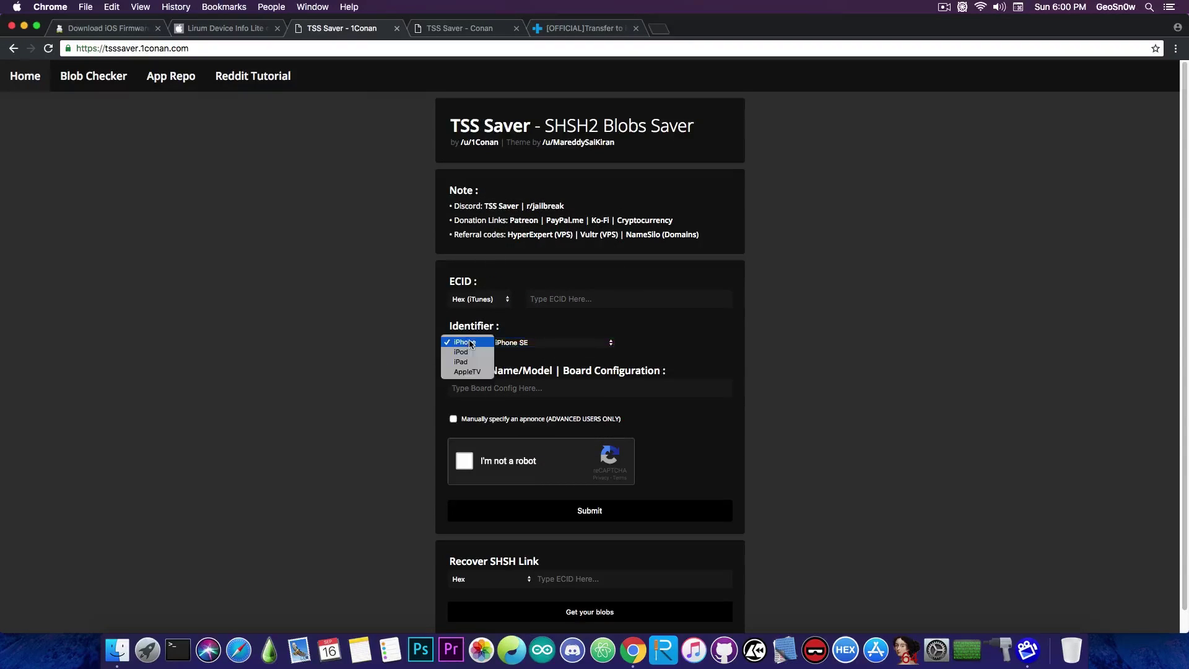
click(470, 352)
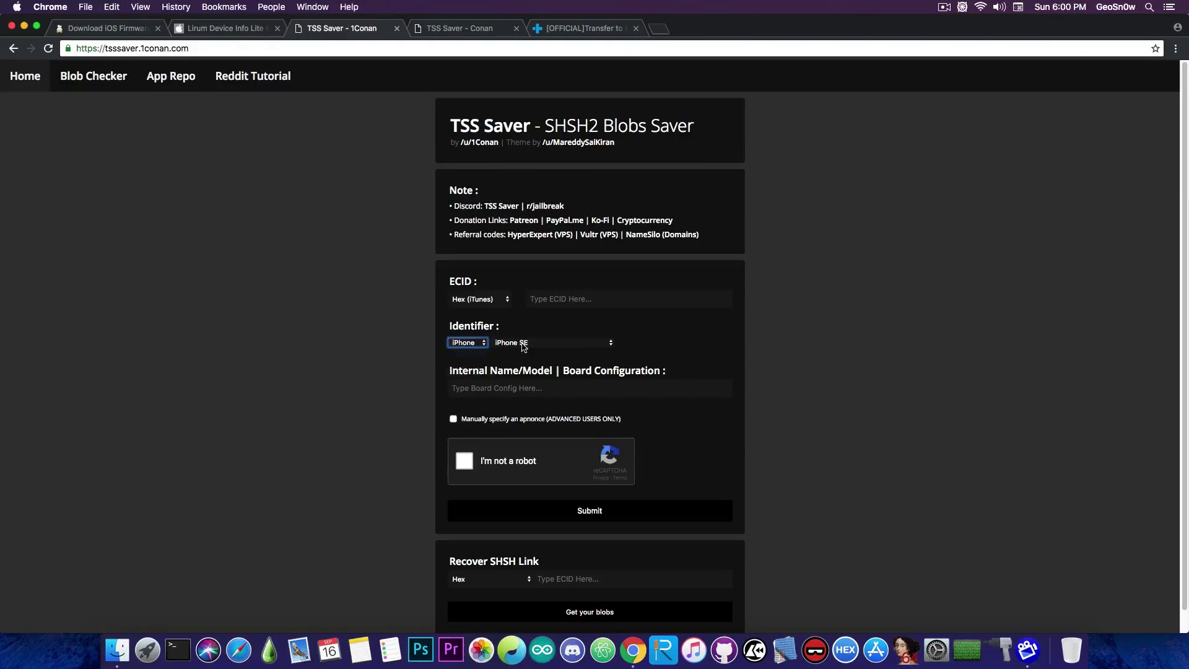
click(533, 345)
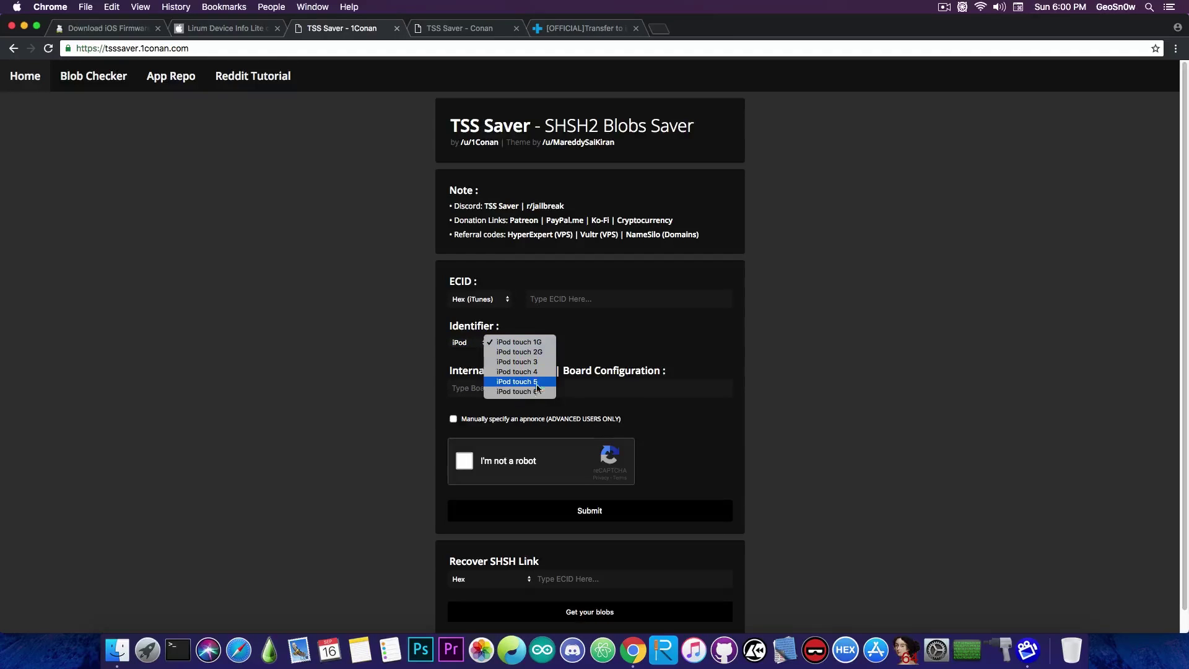
click(514, 392)
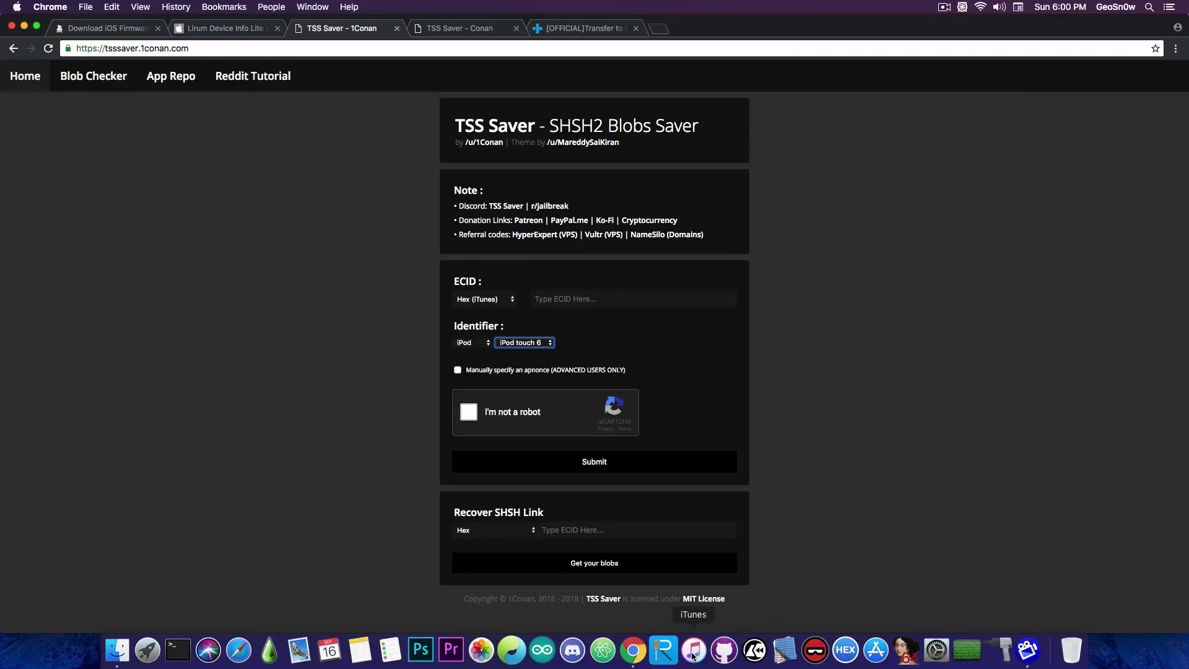
On the iPod's iTunes summary, cycle Serial Number to the ECID, copy it, and return to Chrome.
click(693, 651)
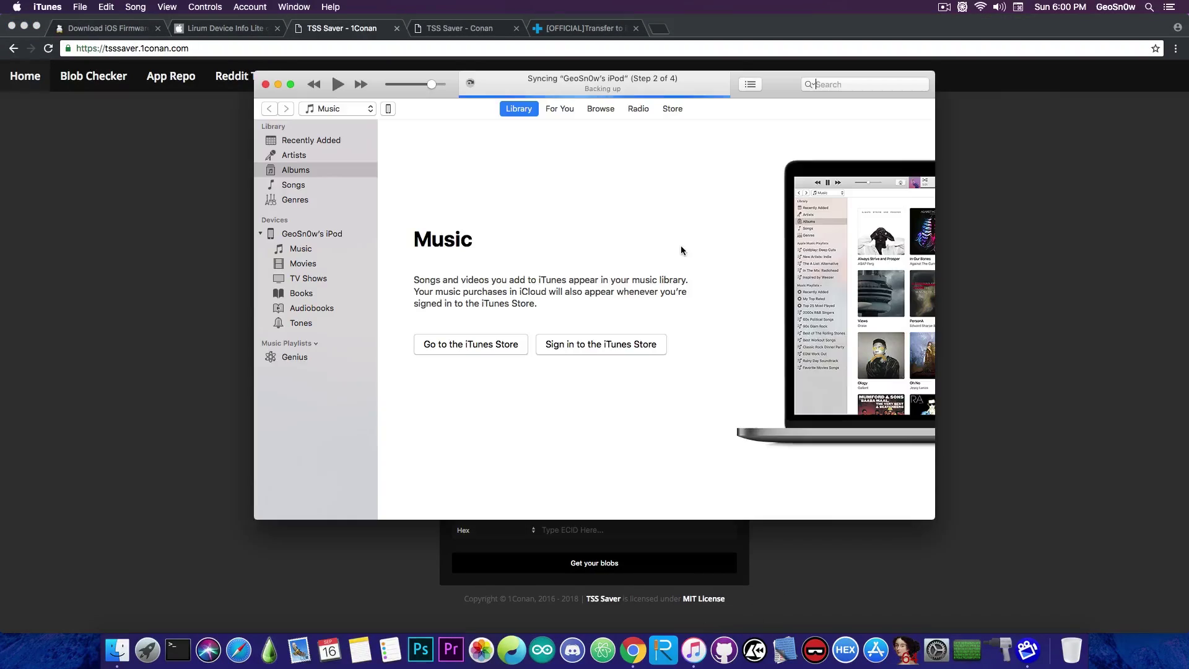
click(388, 109)
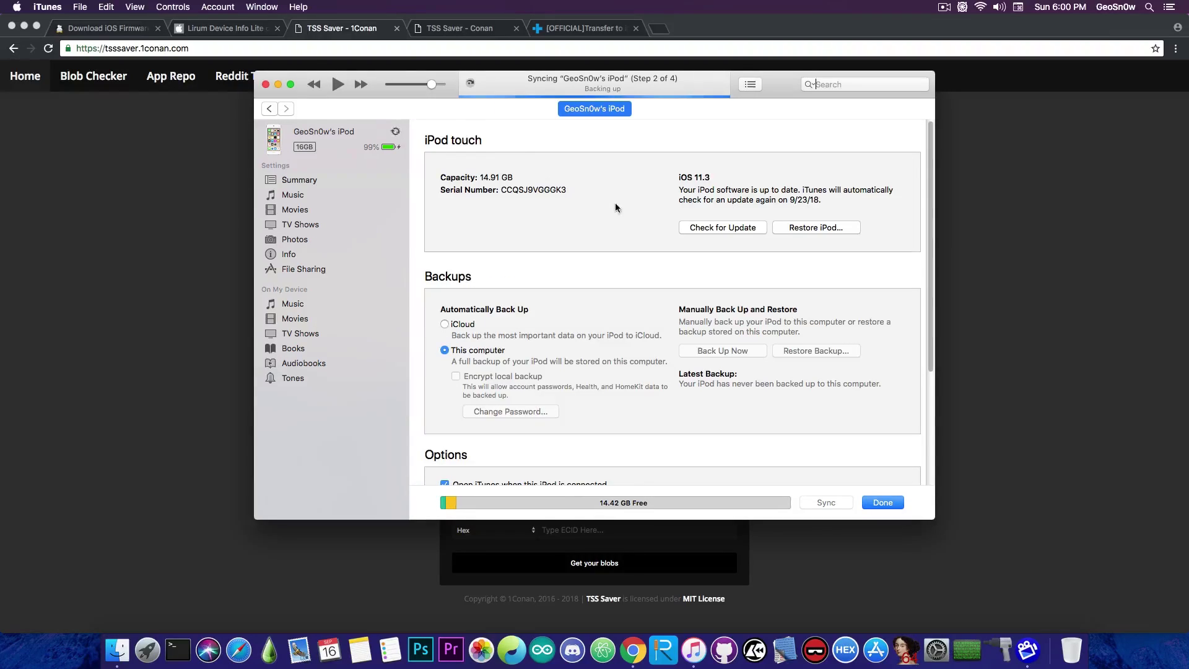
click(460, 191)
click(460, 192)
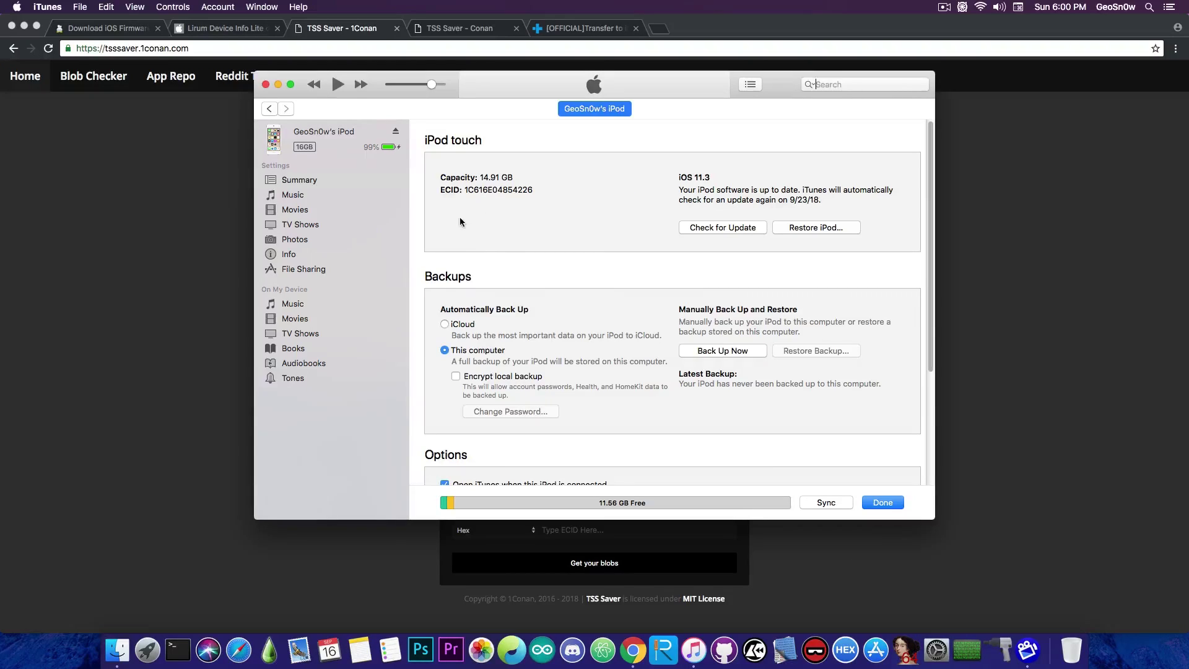
right_click(488, 194)
click(223, 179)
Paste the copied iPod ECID into TSS Saver's ECID field.
click(586, 300)
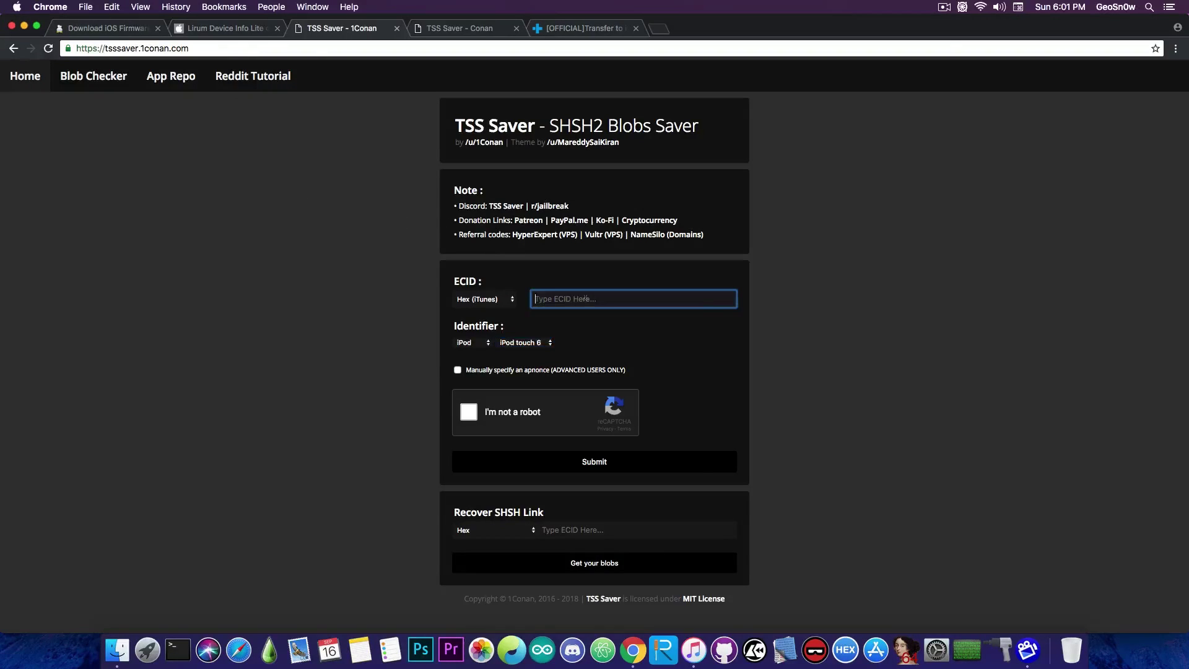
right_click(586, 299)
click(622, 380)
Pass the reCAPTCHA by selecting the three fire hydrant tiles, then submit the form.
click(468, 416)
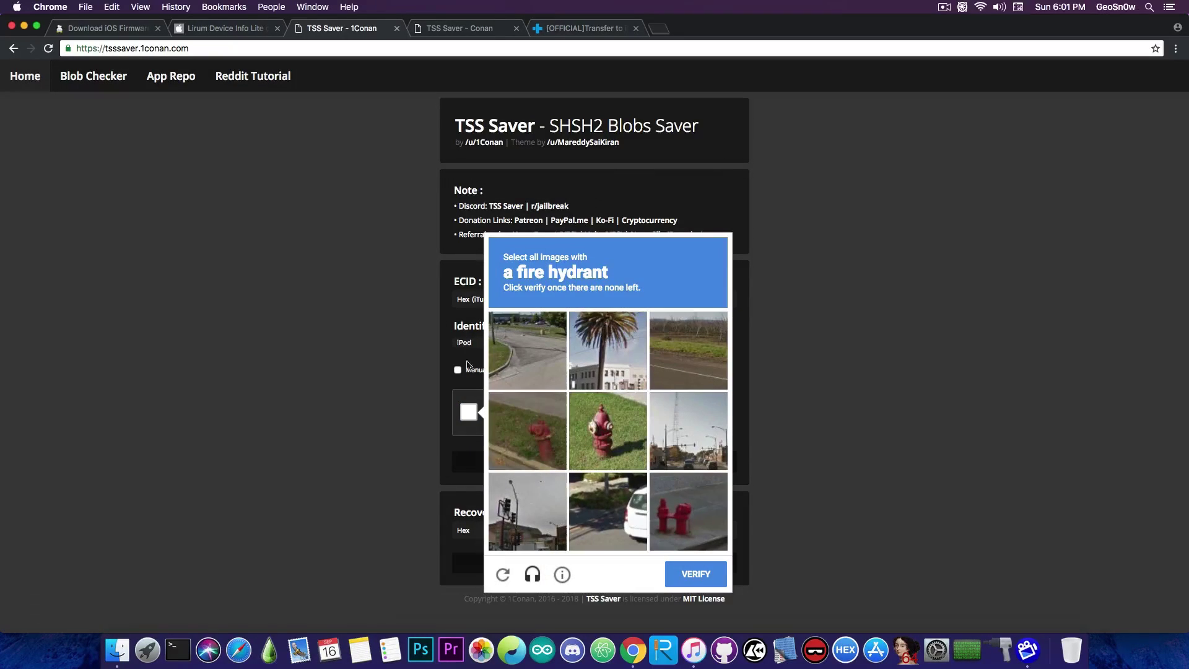
click(528, 415)
click(604, 427)
click(688, 508)
click(721, 574)
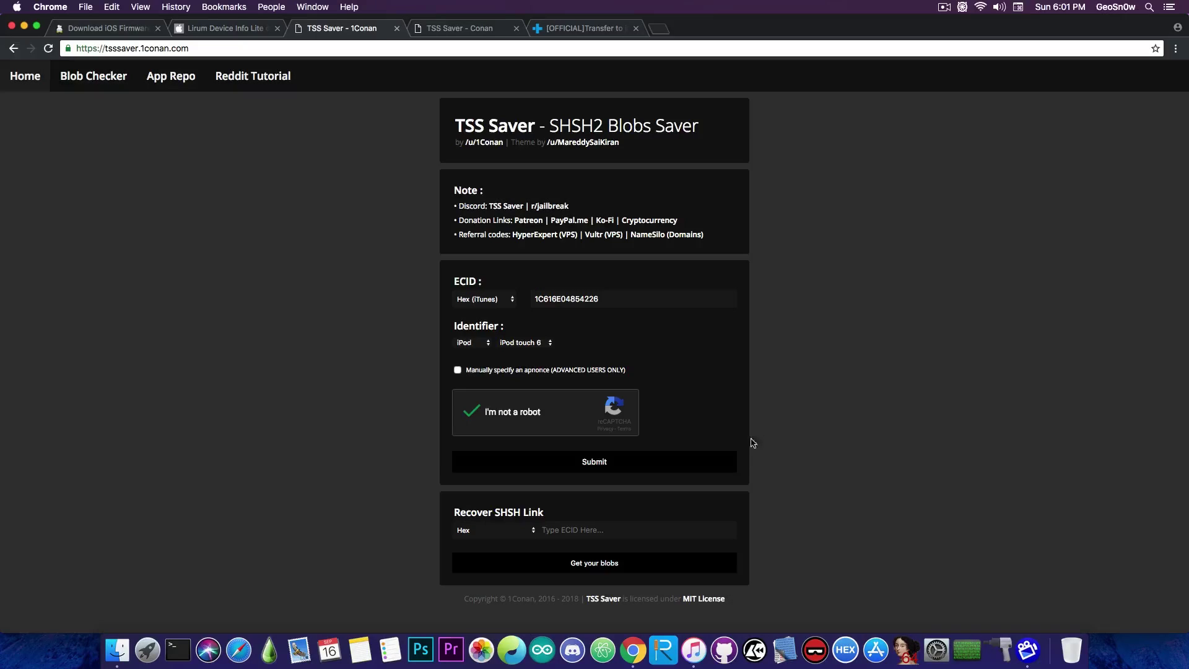
click(595, 461)
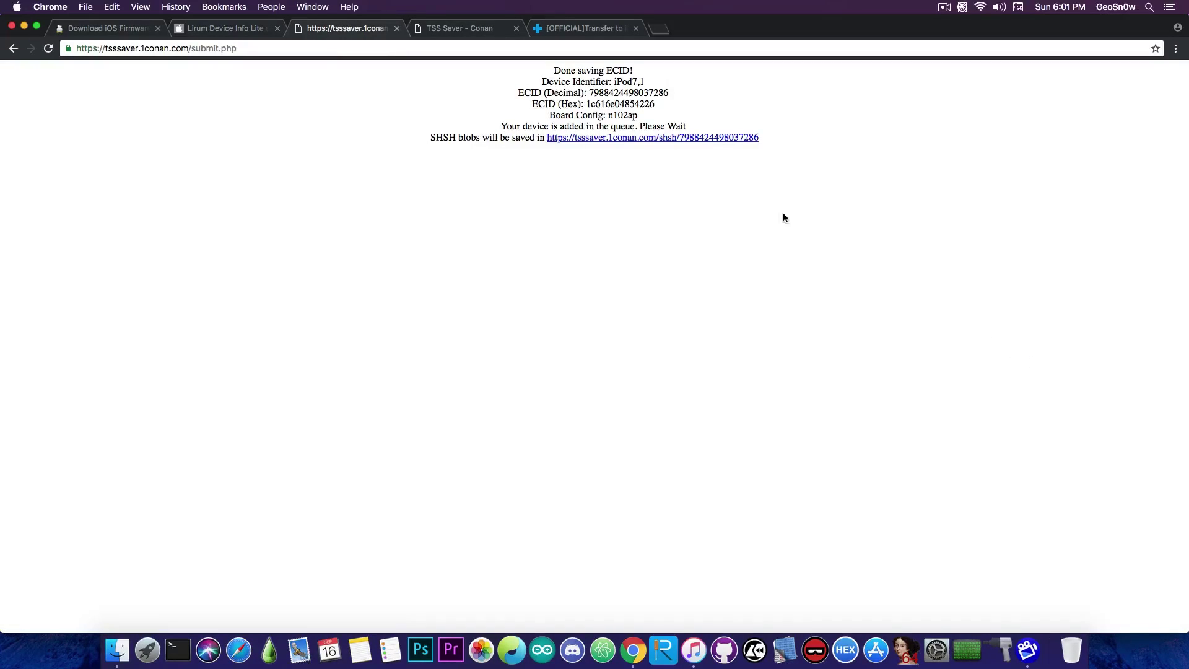
Open the SHSH blobs link to view the saved iOS 10.2–11.4.1 blob folders.
click(731, 139)
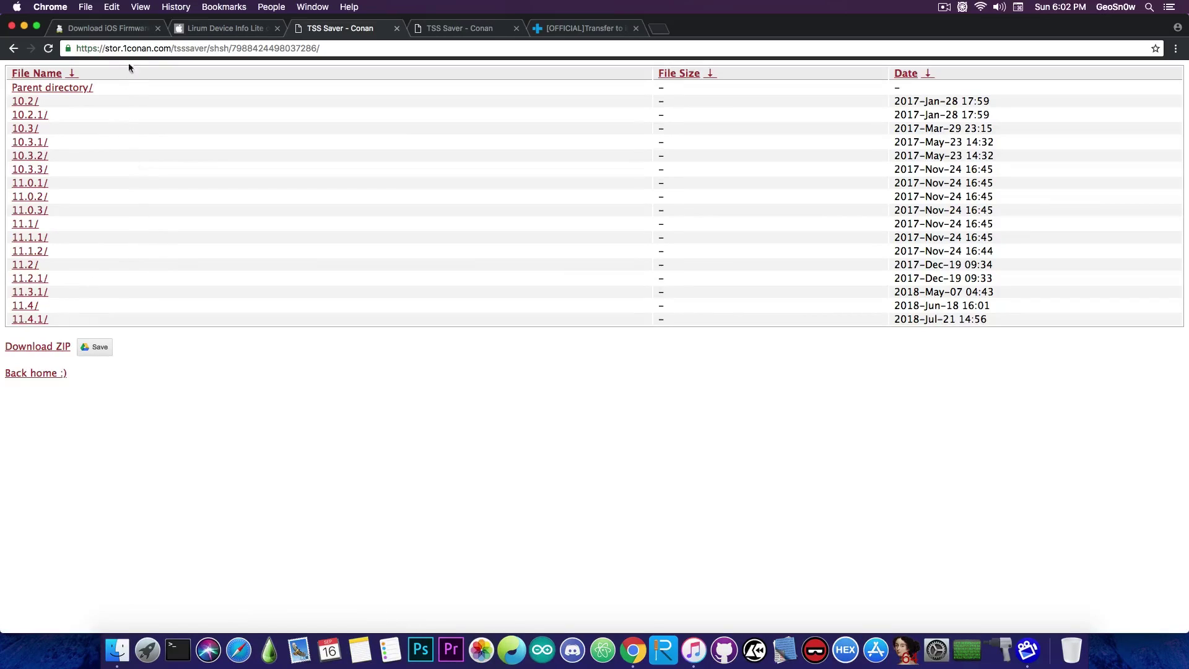
Scroll the IPSW Downloads iPhone X list to confirm only iOS 11.4.1 is signed.
click(93, 28)
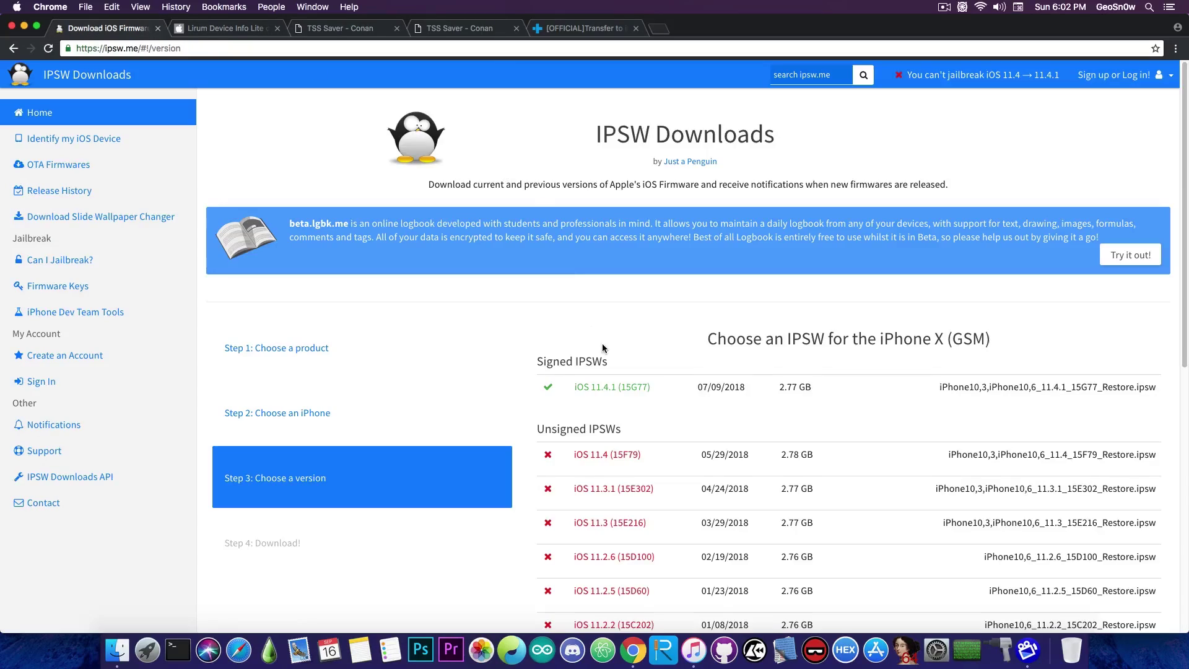
scroll(626, 371, down, 3)
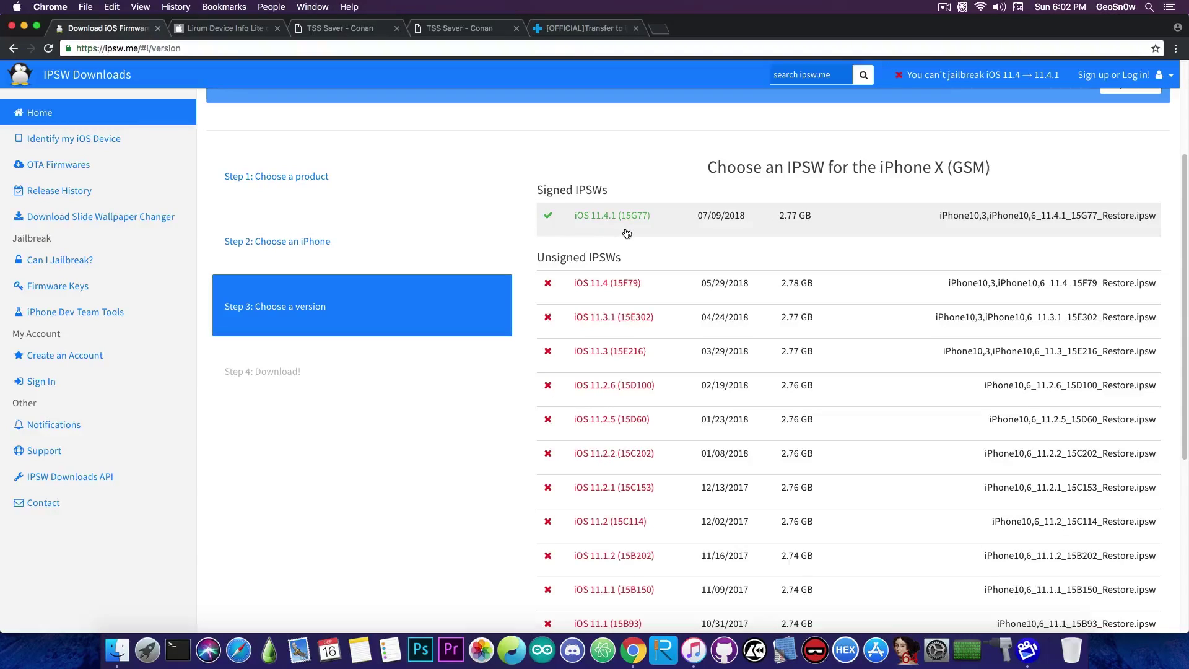
Review the saved blob listing and iOS 10 SHSH2 Blobs Checker, then go to the dr.fone page.
click(465, 28)
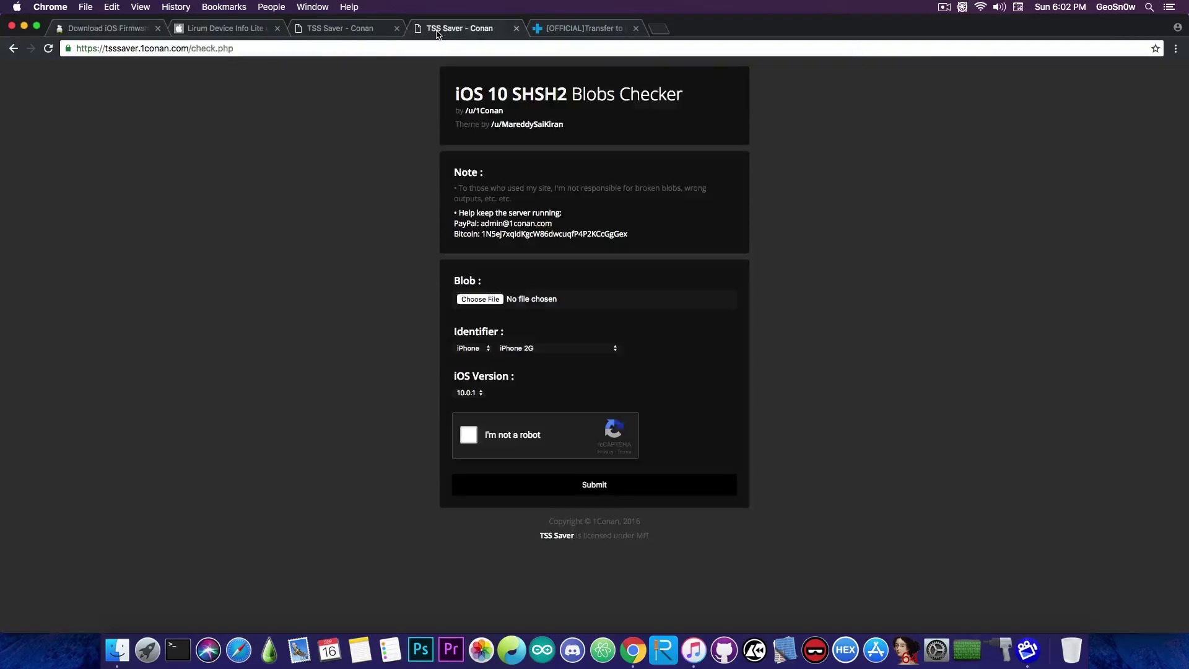
click(373, 31)
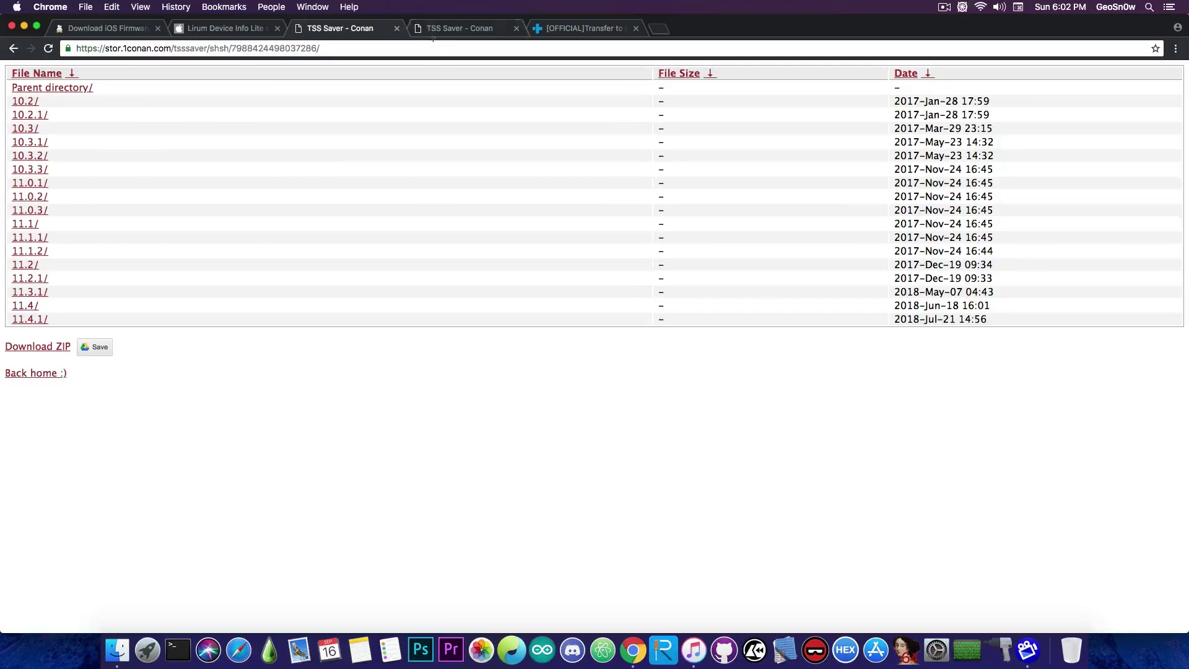
click(451, 30)
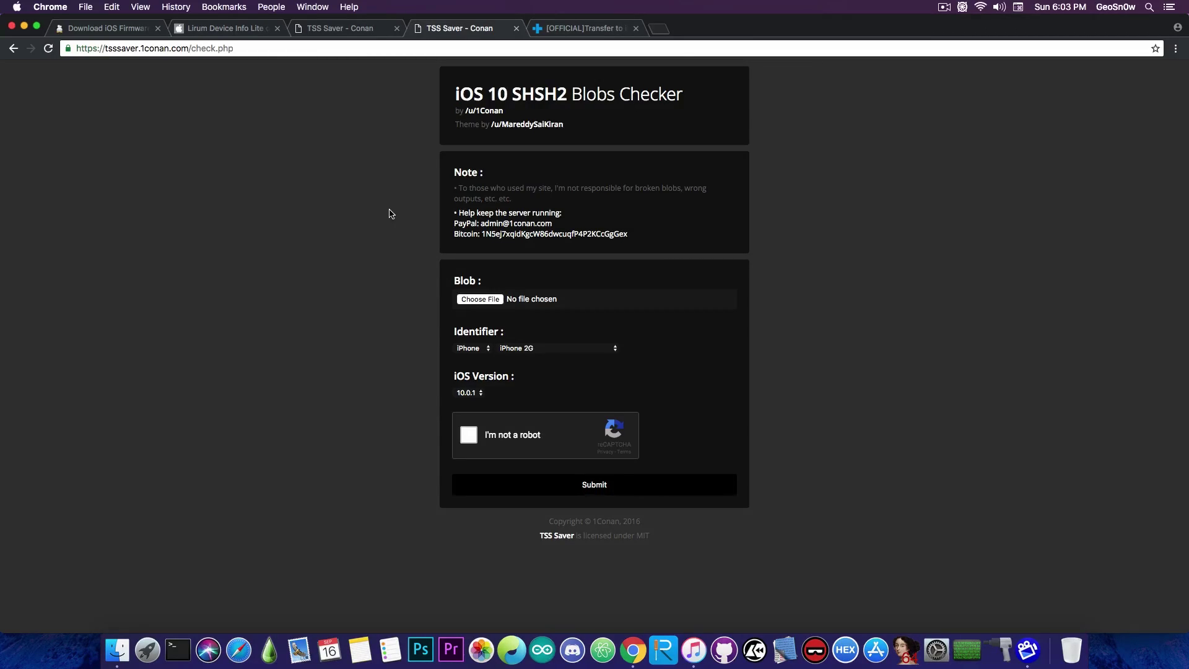
click(557, 29)
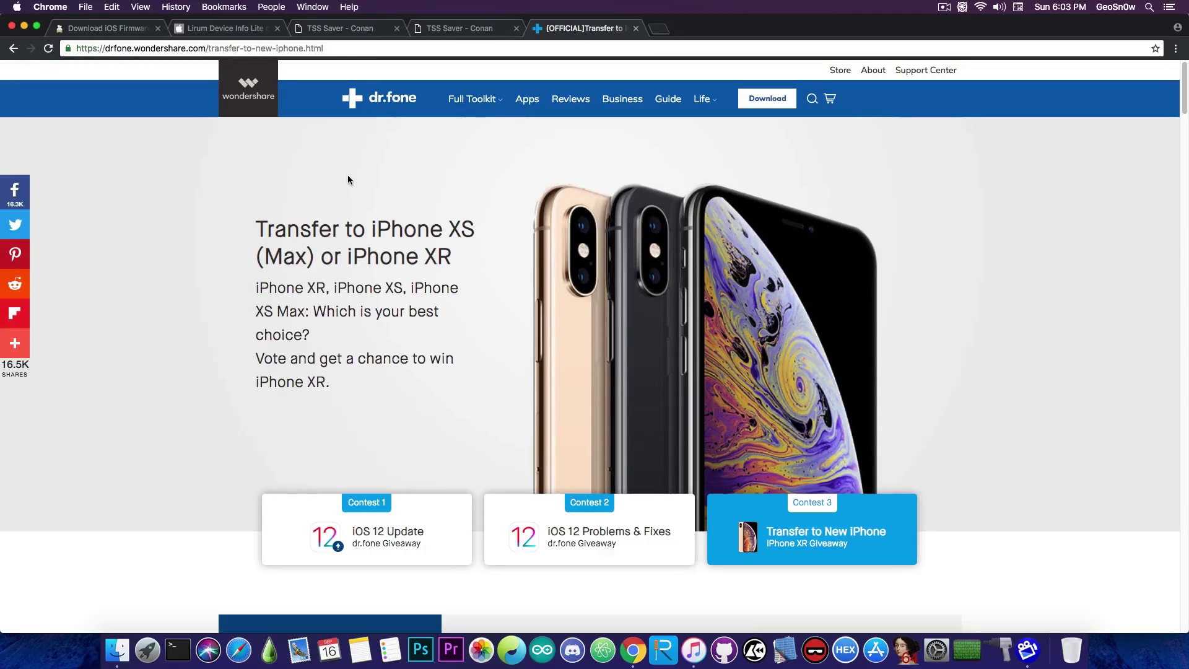
Scroll through dr.fone's iPhone XS/XS Max/XR vote section and return to the page top.
scroll(597, 269, down, 3)
scroll(737, 347, up, 3)
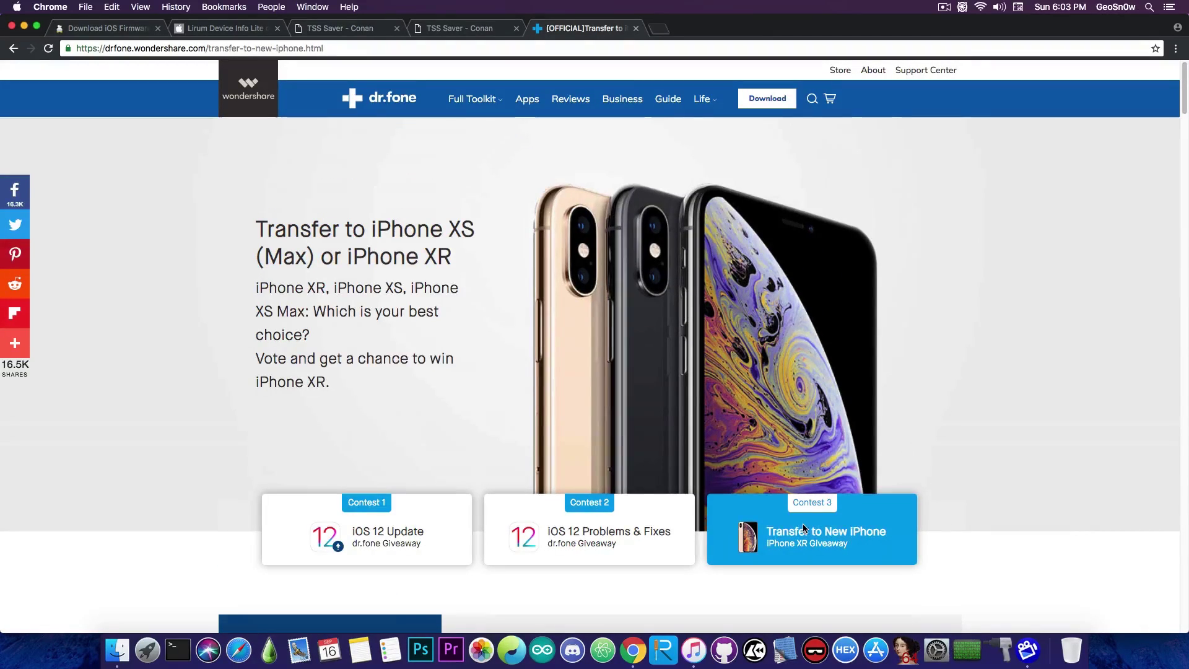
scroll(810, 529, down, 10)
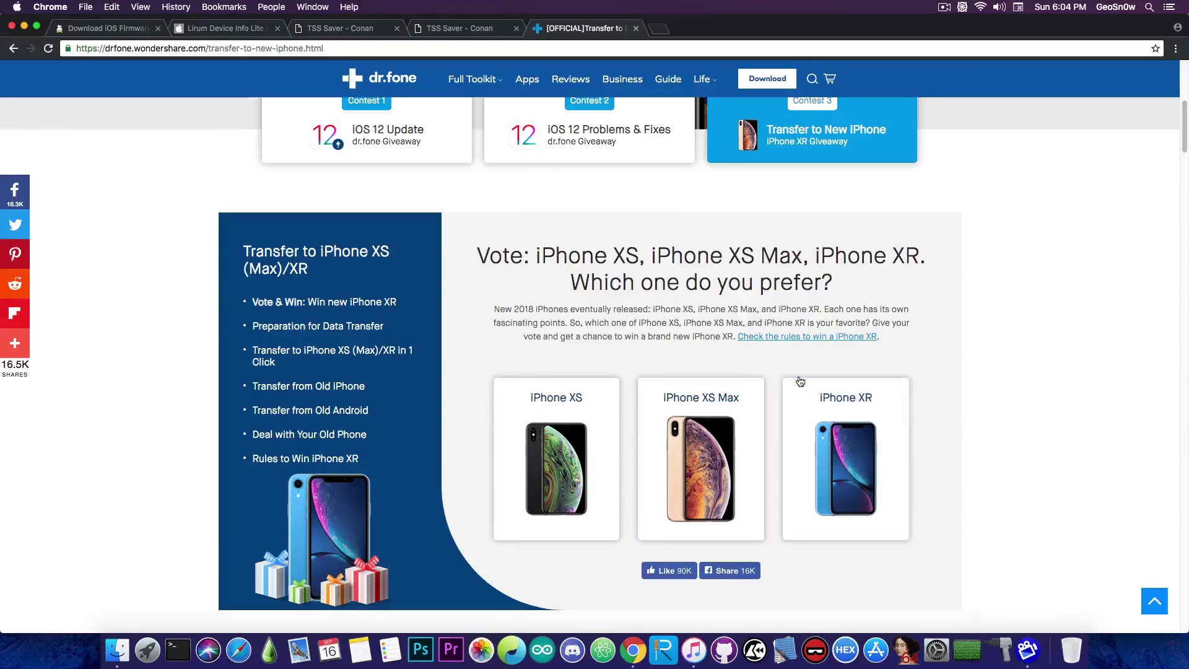
click(853, 469)
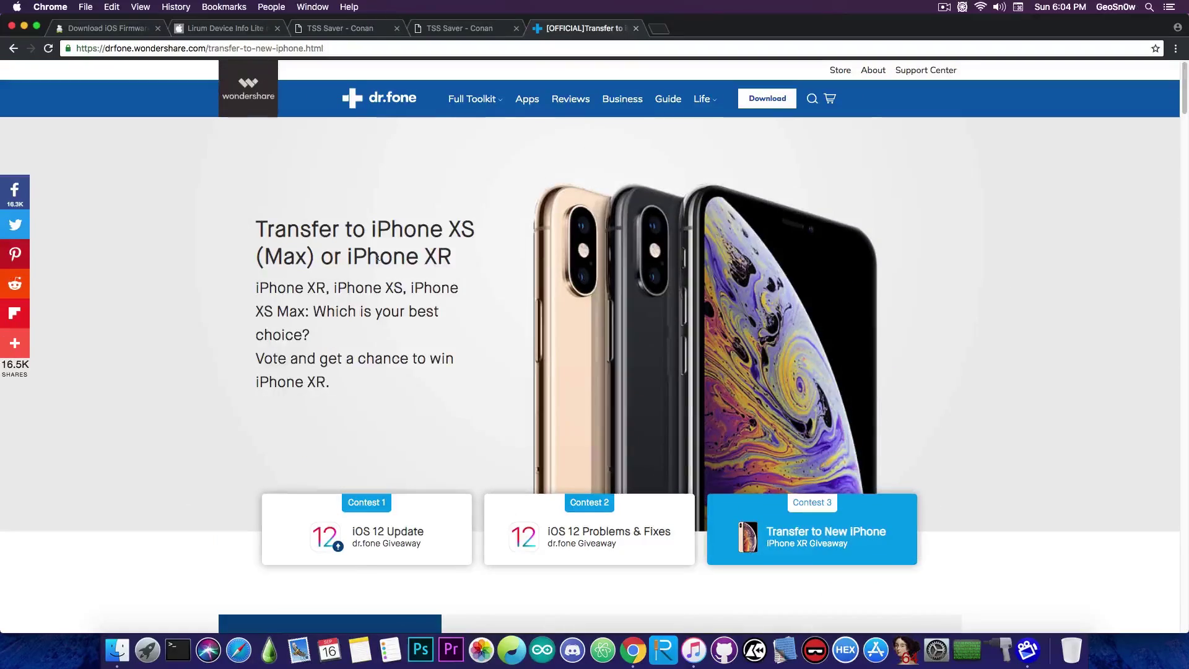
Minimize Chrome and close the iTunes window, leaving the empty desktop.
click(24, 26)
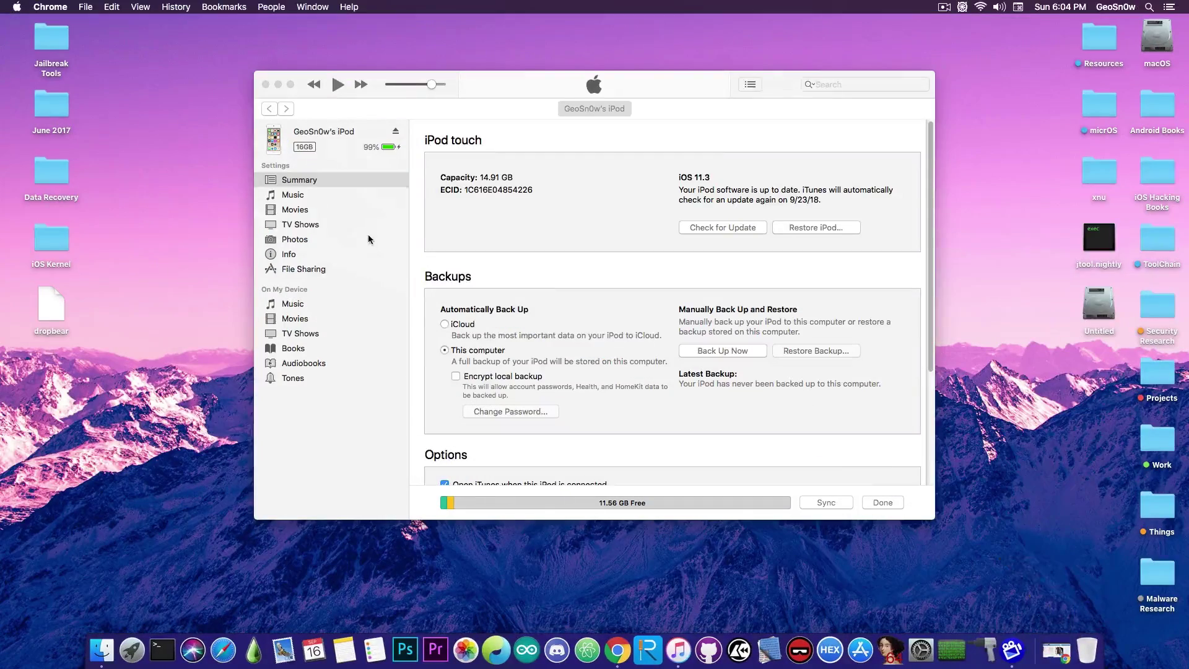
click(266, 84)
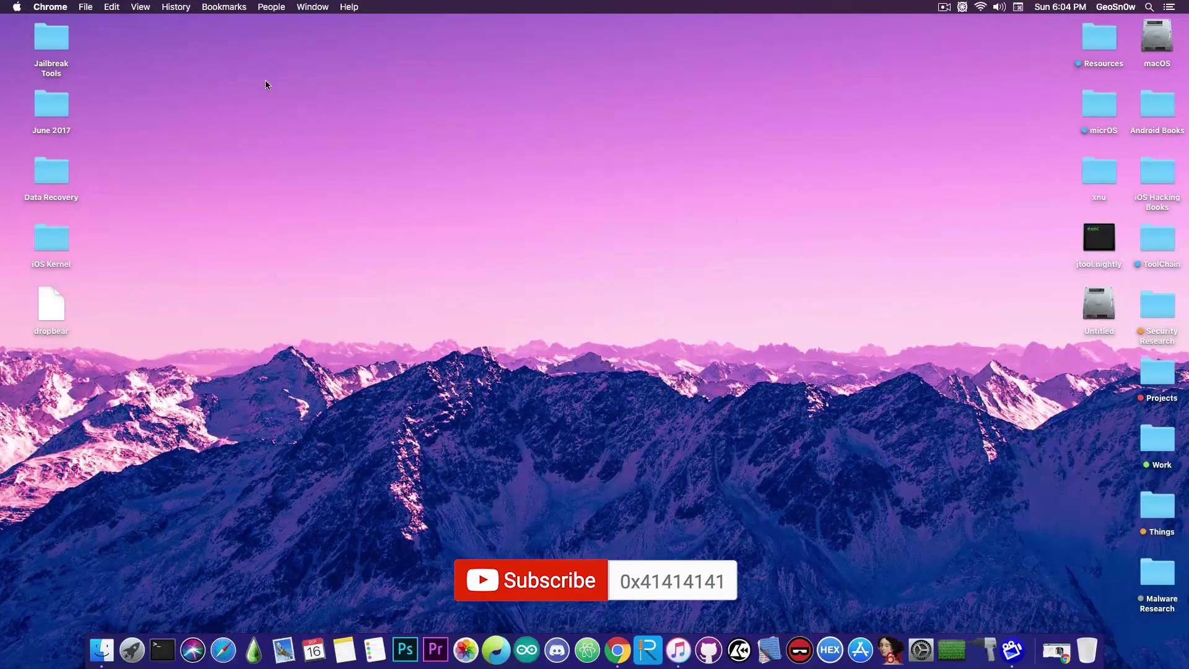